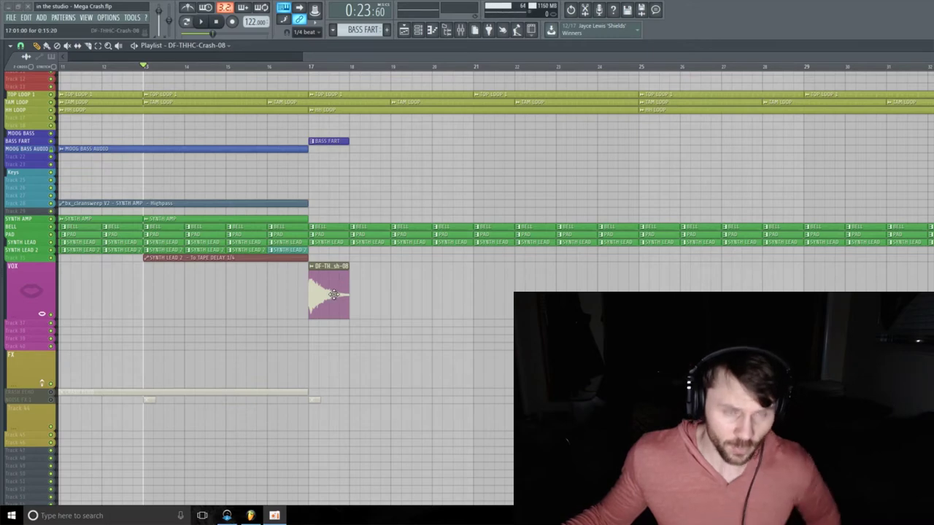
Play the arrangement through, stop and deselect the clips, then bring up the Mixer over the playlist
{"action": "left_click", "coordinate": [206, 22]}
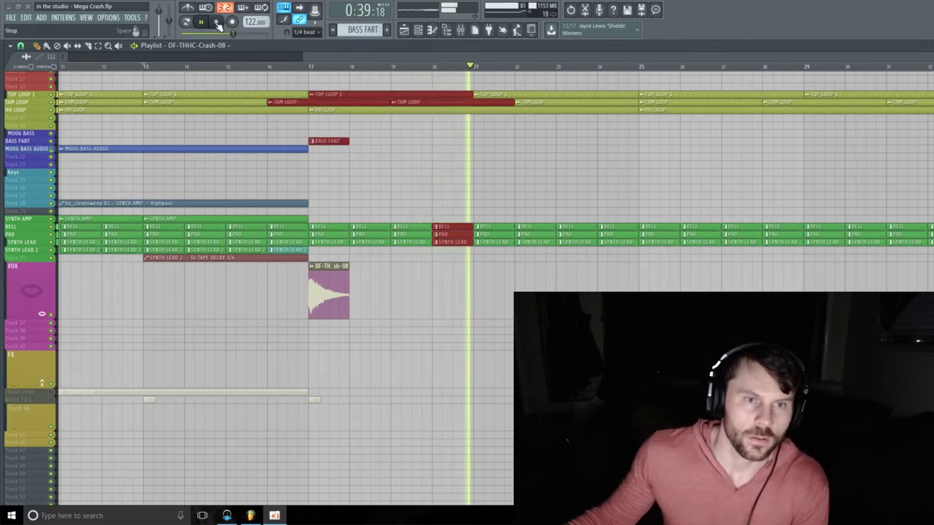
{"action": "left_click", "coordinate": [218, 24]}
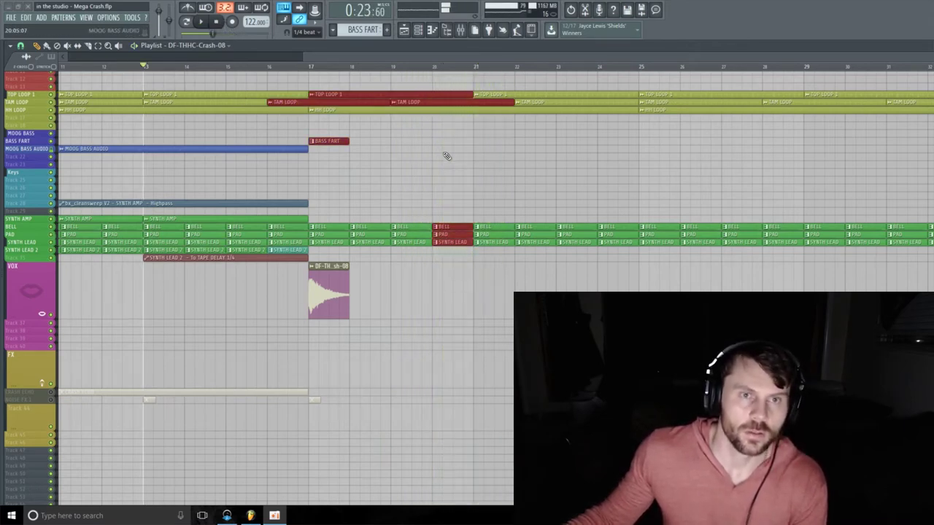
{"action": "left_click", "coordinate": [375, 169]}
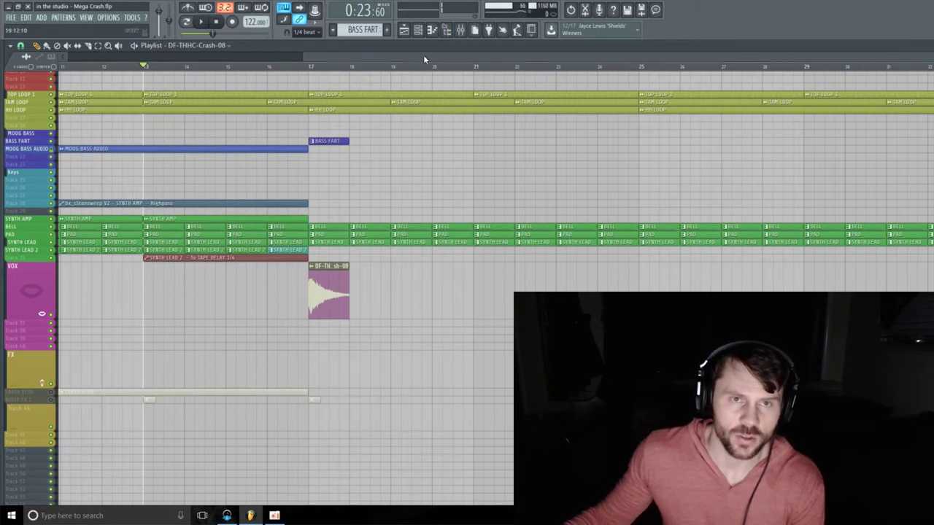
{"action": "left_click", "coordinate": [465, 33]}
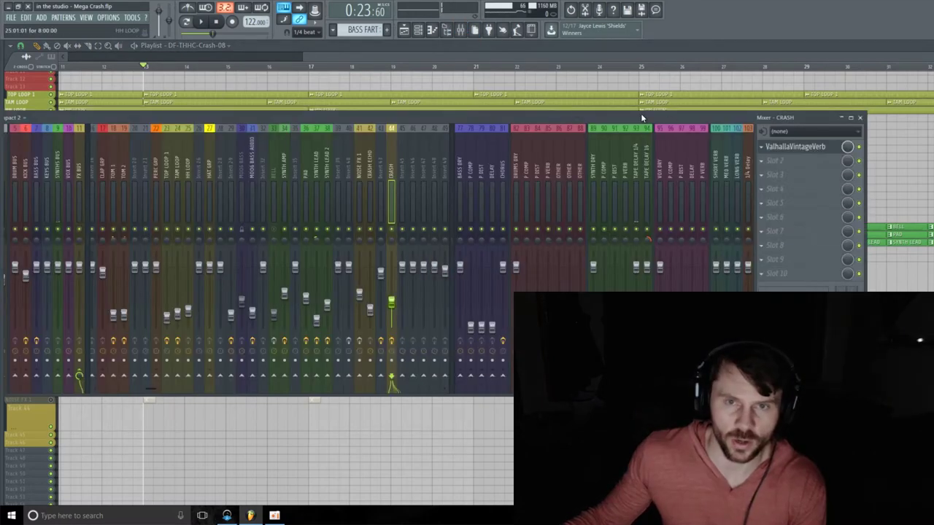
{"action": "left_click_drag", "start_coordinate": [640, 114], "coordinate": [628, 113]}
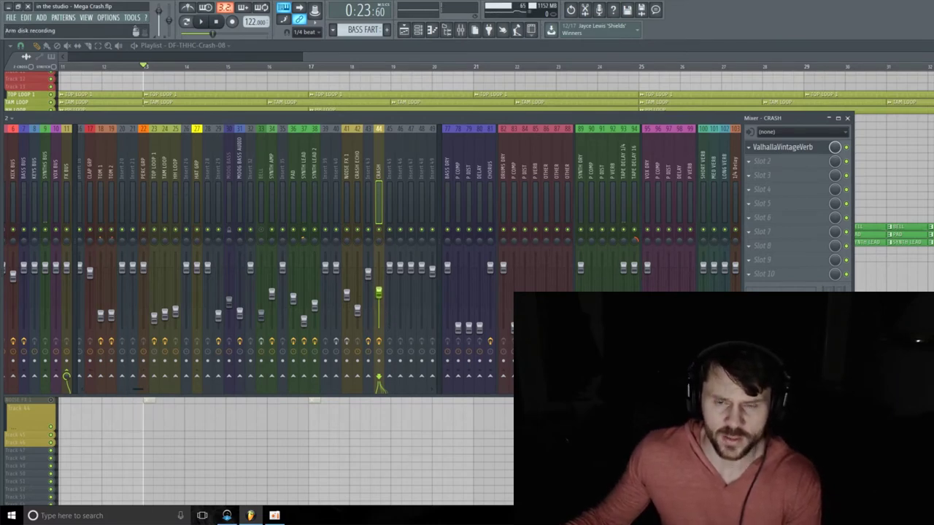
Compare the LONG VERB, MED VERB and other reverb and delay sends' effect chains
{"action": "left_click", "coordinate": [724, 167]}
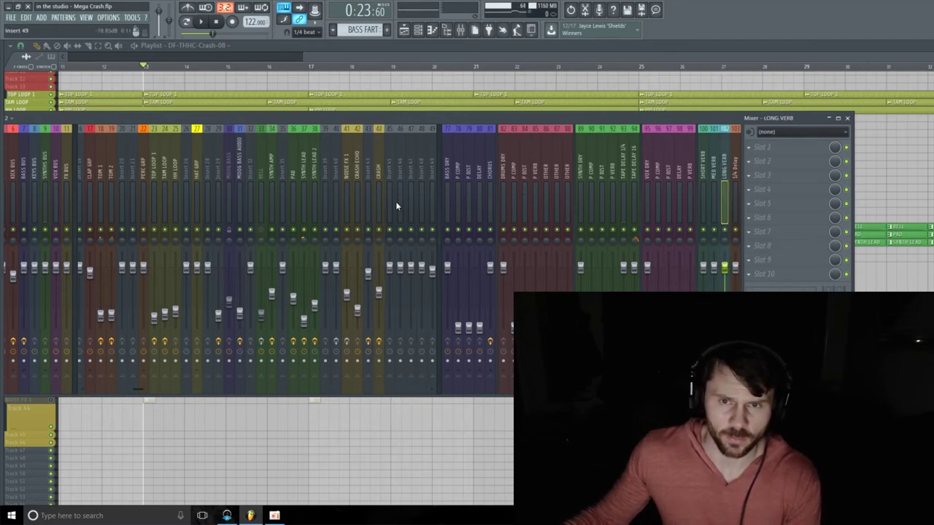
{"action": "left_click", "coordinate": [381, 168]}
{"action": "left_click", "coordinate": [724, 169]}
{"action": "left_click", "coordinate": [714, 172]}
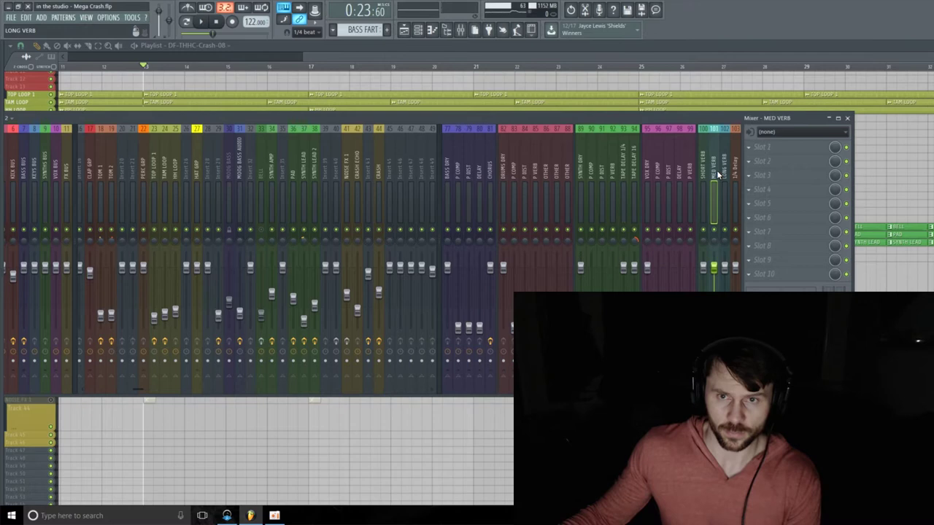
{"action": "left_click", "coordinate": [724, 172]}
{"action": "left_click", "coordinate": [714, 173]}
{"action": "left_click", "coordinate": [735, 179]}
{"action": "left_click", "coordinate": [725, 177]}
{"action": "left_click", "coordinate": [713, 177]}
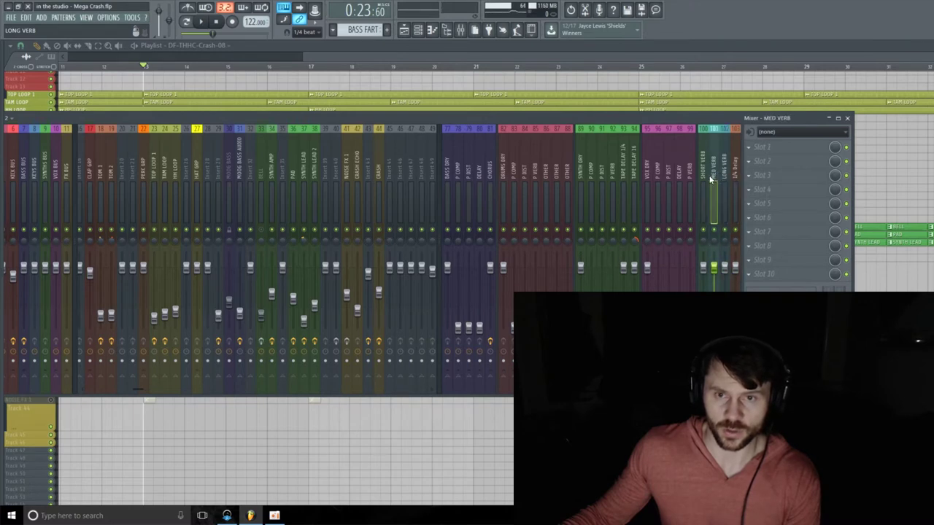
{"action": "left_click", "coordinate": [735, 180]}
{"action": "left_click", "coordinate": [703, 178]}
{"action": "left_click", "coordinate": [733, 183]}
{"action": "left_click", "coordinate": [704, 178]}
{"action": "left_click", "coordinate": [725, 176]}
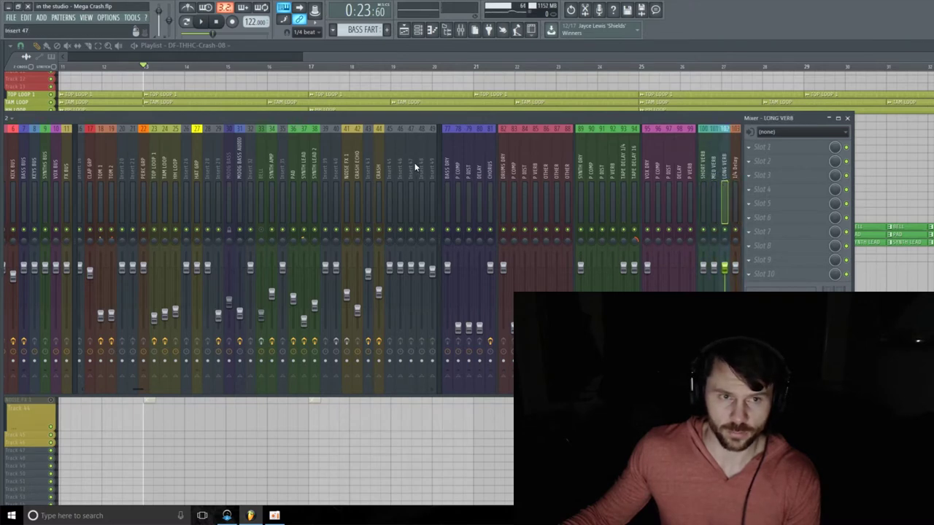
Drag ValhallaVintageVerb from CRASH slot 1 onto the LONG VERB track
{"action": "left_click", "coordinate": [377, 163]}
{"action": "left_click", "coordinate": [748, 149]}
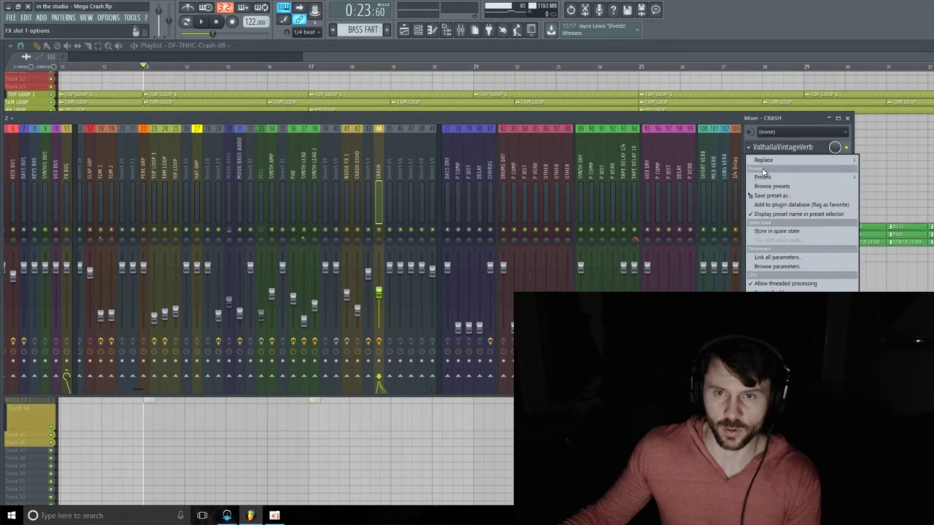
{"action": "mouse_move", "coordinate": [761, 166]}
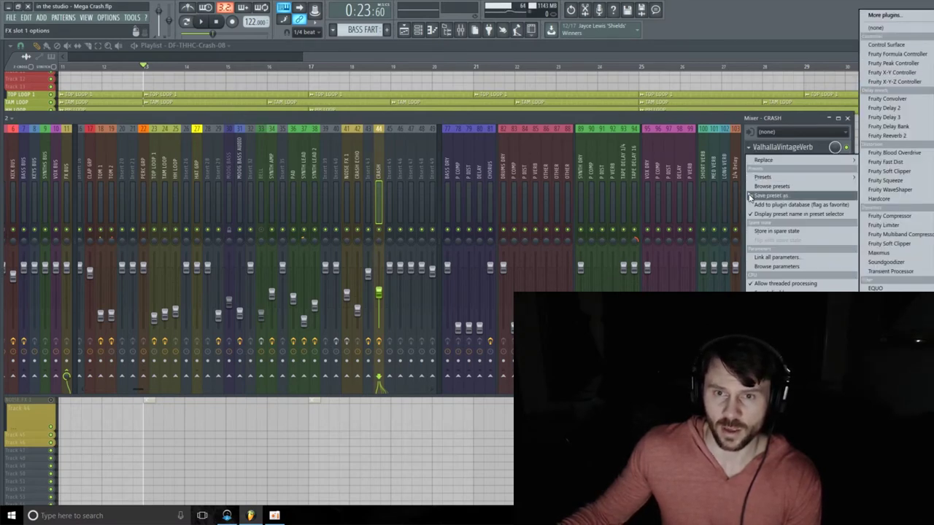
{"action": "left_click_drag", "start_coordinate": [751, 199], "coordinate": [806, 150]}
{"action": "left_click_drag", "start_coordinate": [727, 175], "coordinate": [725, 175]}
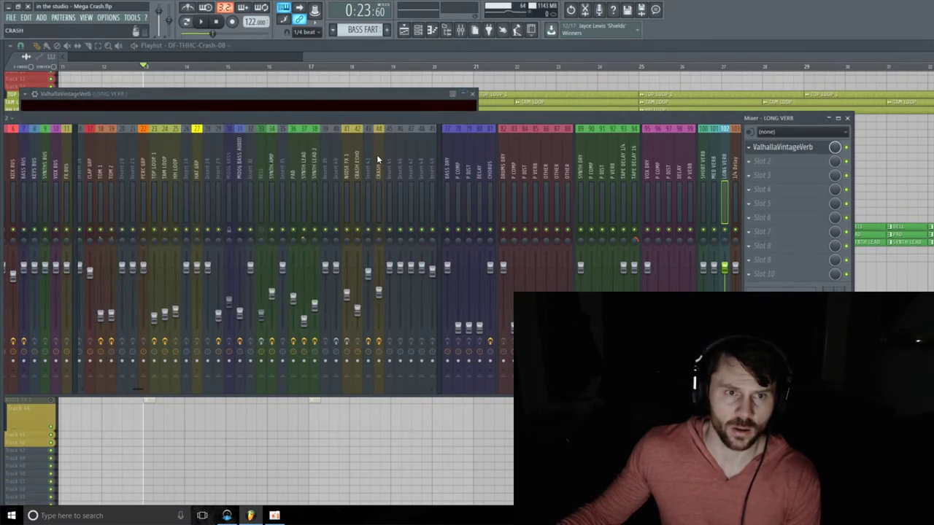
Set CRASH slot 1 to (none), removing the reverb from the crash insert
{"action": "left_click", "coordinate": [378, 155]}
{"action": "left_click", "coordinate": [749, 148]}
{"action": "mouse_move", "coordinate": [777, 159]}
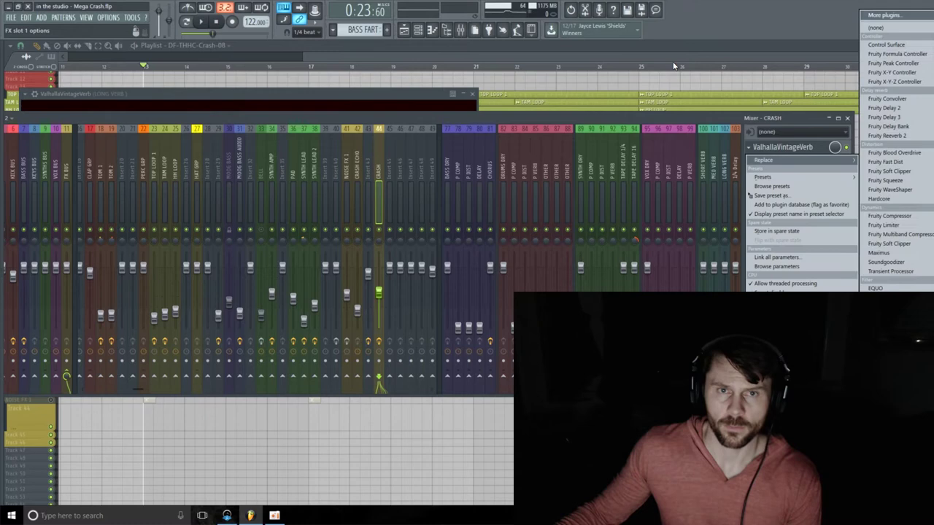
{"action": "left_click", "coordinate": [868, 21]}
Check the ValhallaVintageVerb window now on LONG VERB, then open LONG VERB's empty first slot
{"action": "double_click", "coordinate": [392, 98]}
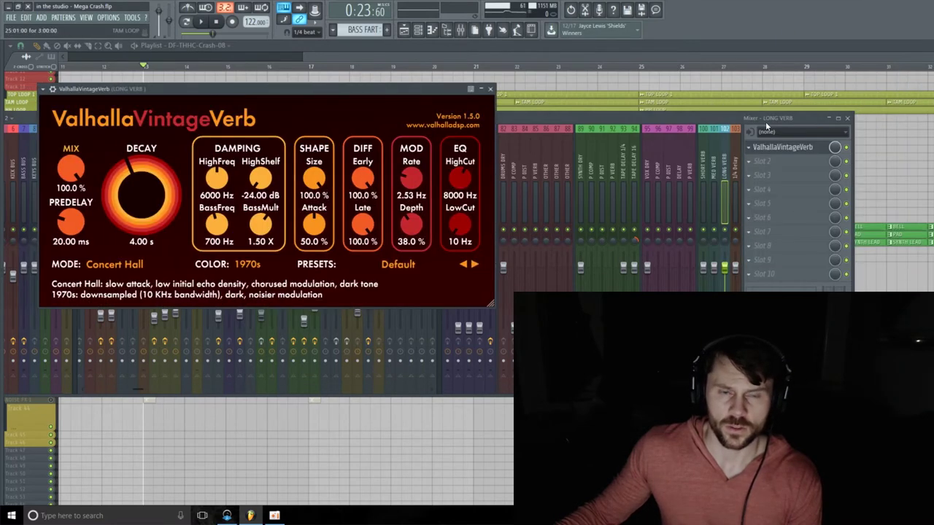
{"action": "left_click", "coordinate": [811, 159]}
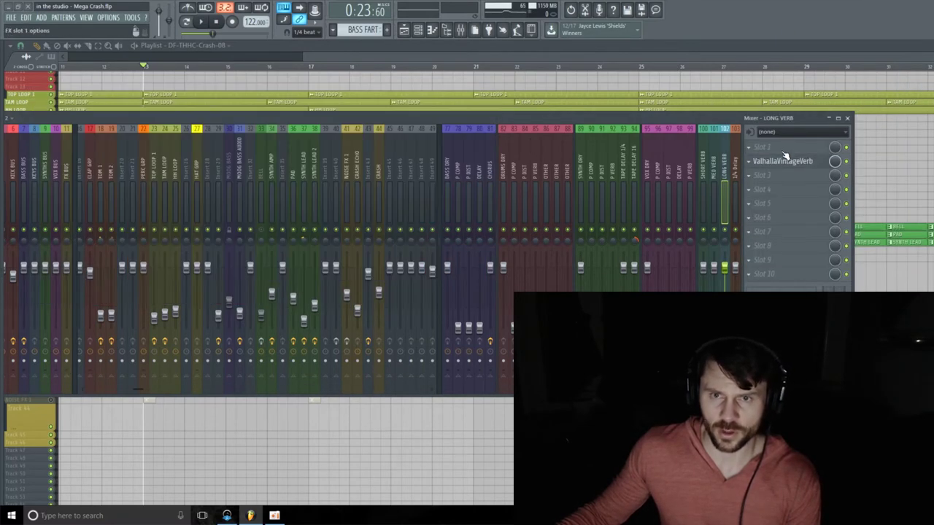
{"action": "left_click", "coordinate": [785, 160]}
Load Fruity Parametric EQ 2 in LONG VERB slot 1 with low and high shelves at -18 dB
{"action": "mouse_move", "coordinate": [820, 157]}
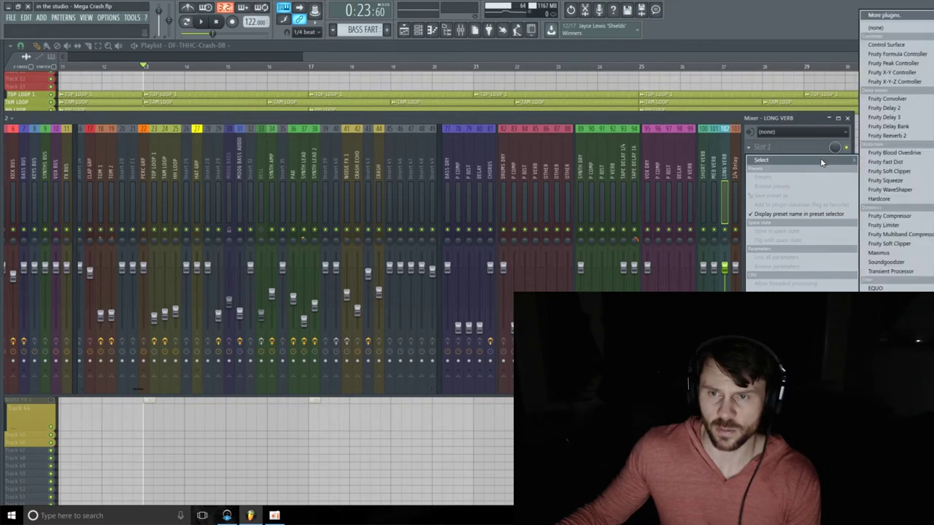
{"action": "left_click", "coordinate": [894, 307]}
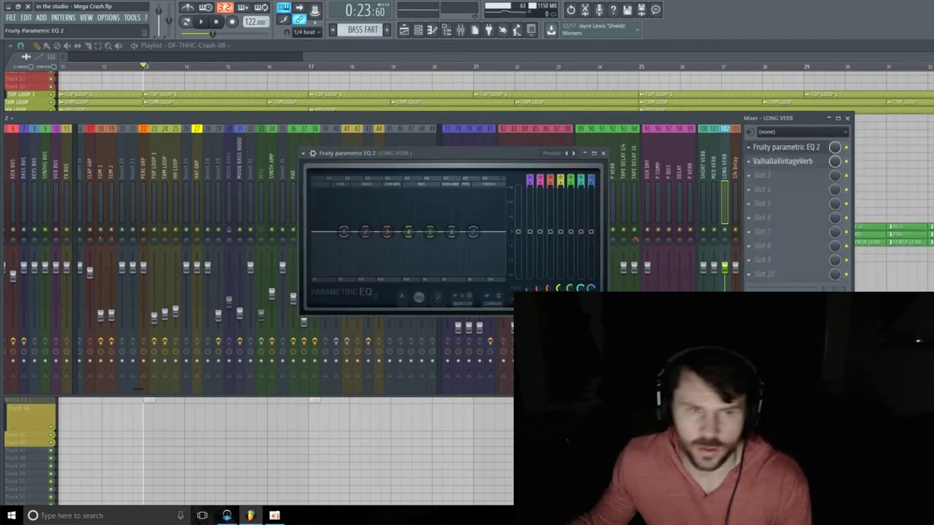
{"action": "left_click_drag", "start_coordinate": [344, 231], "coordinate": [370, 273]}
{"action": "left_click_drag", "start_coordinate": [473, 232], "coordinate": [485, 273]}
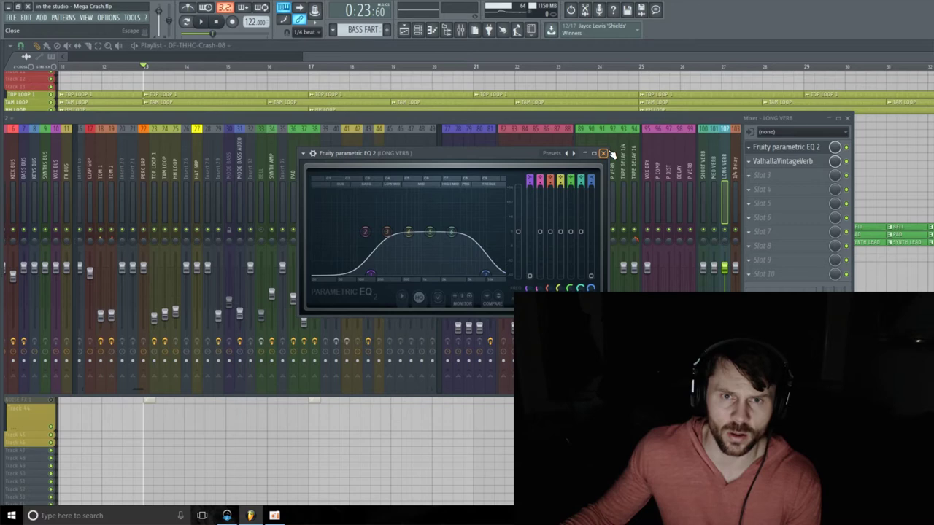
{"action": "left_click", "coordinate": [603, 153]}
Move ValhallaVintageVerb down to slot 3, leaving slot 2 empty
{"action": "left_click", "coordinate": [795, 162]}
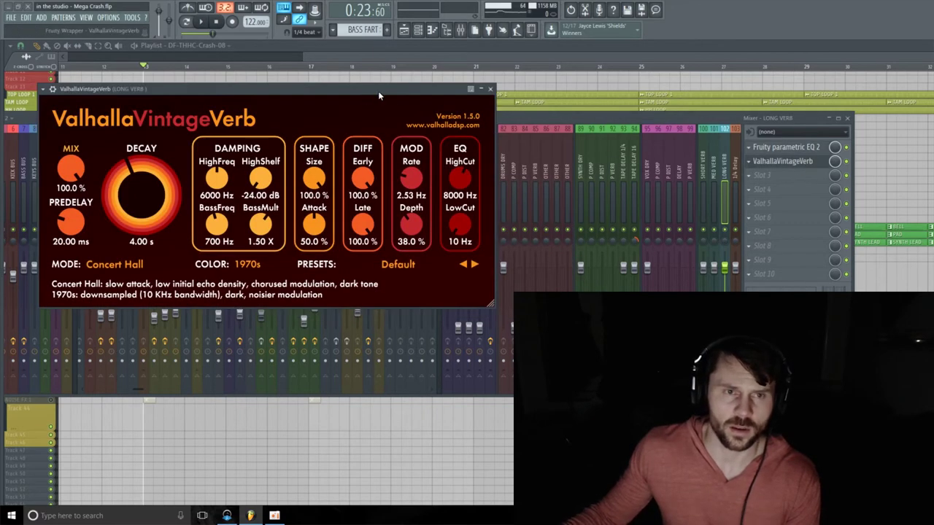
{"action": "left_click", "coordinate": [820, 167]}
{"action": "left_click_drag", "start_coordinate": [820, 167], "coordinate": [820, 177]}
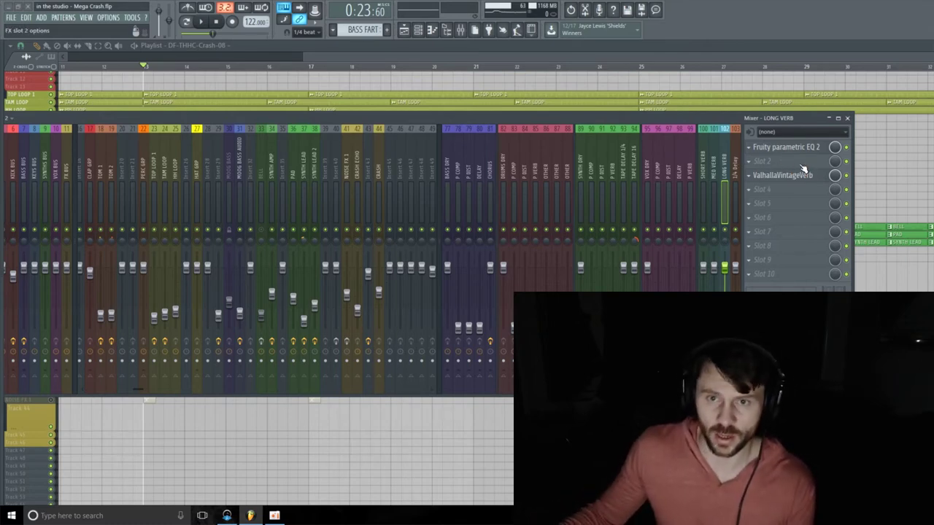
Load Fruity Stereo Enhancer into LONG VERB slot 2 with phase offset 0.1 ms right
{"action": "left_click", "coordinate": [799, 163]}
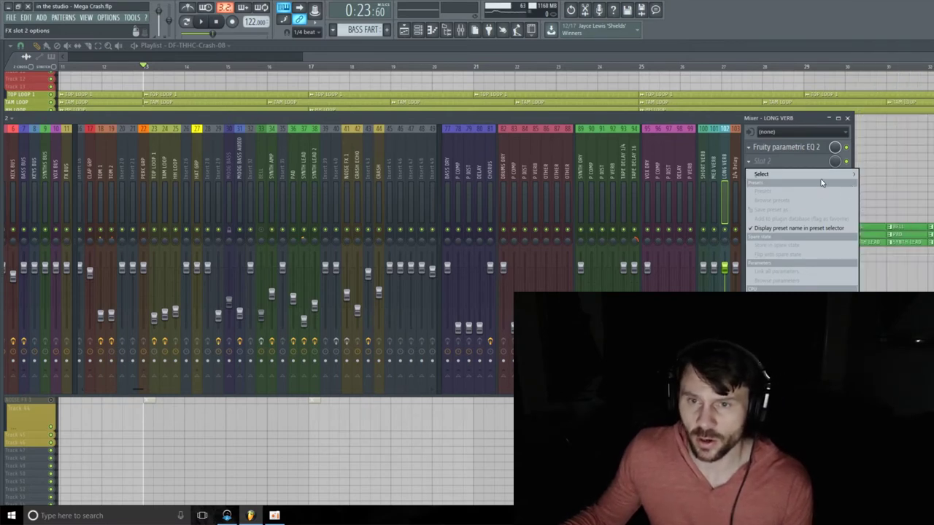
{"action": "mouse_move", "coordinate": [844, 173]}
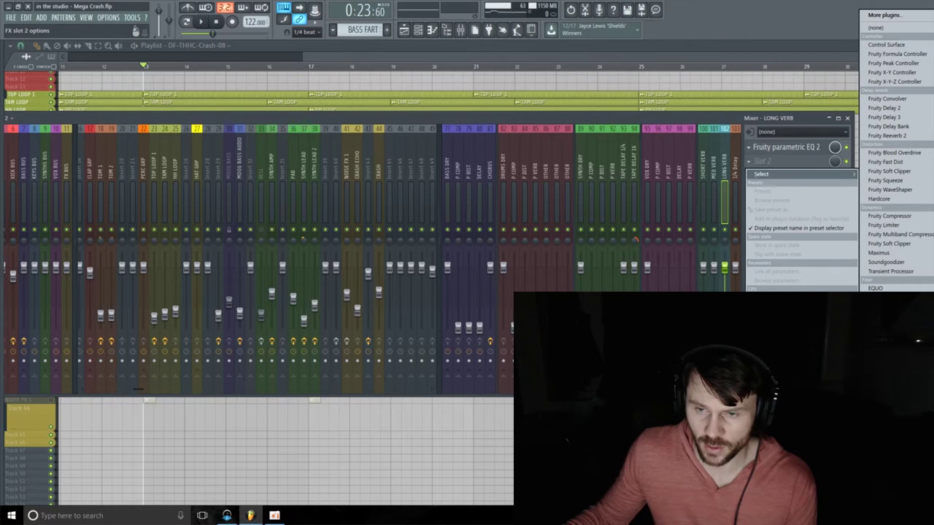
{"action": "left_click", "coordinate": [894, 409]}
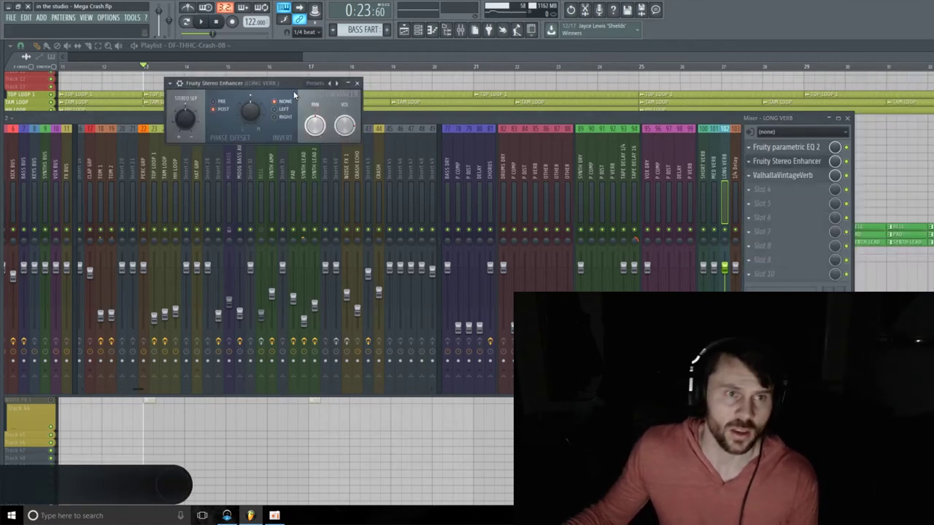
{"action": "left_click_drag", "start_coordinate": [292, 82], "coordinate": [312, 86]}
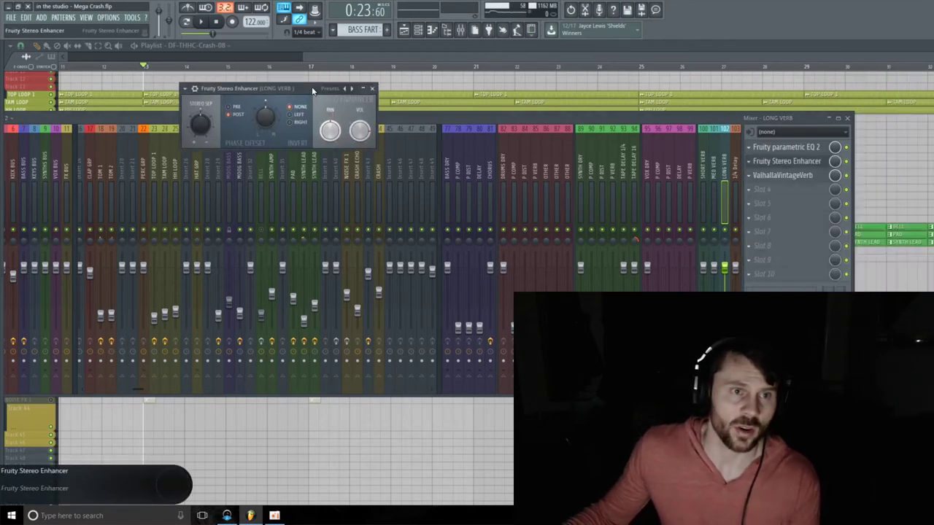
{"action": "left_click", "coordinate": [268, 120]}
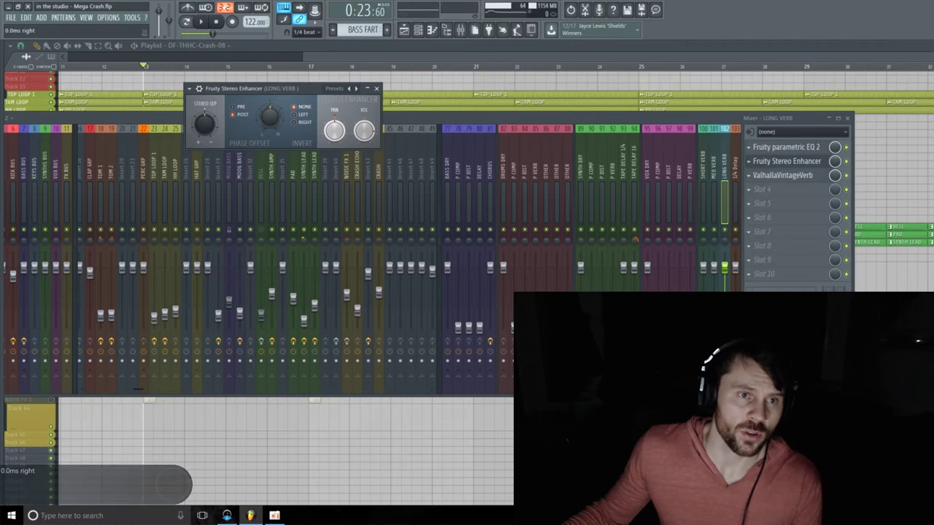
{"action": "left_click_drag", "start_coordinate": [269, 120], "coordinate": [572, 119]}
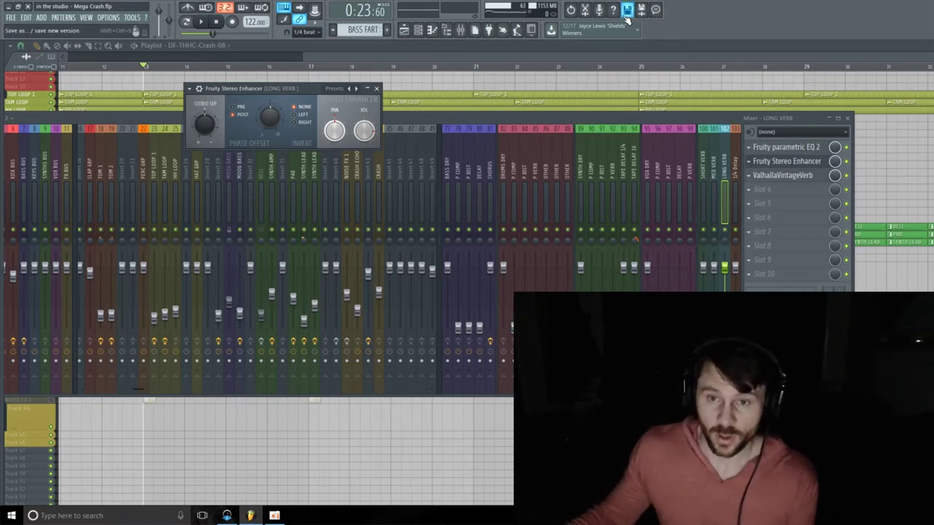
Set ValhallaVintageVerb to 12.47 s decay, 0 ms predelay and a 240 Hz low cut
{"action": "left_click", "coordinate": [808, 175]}
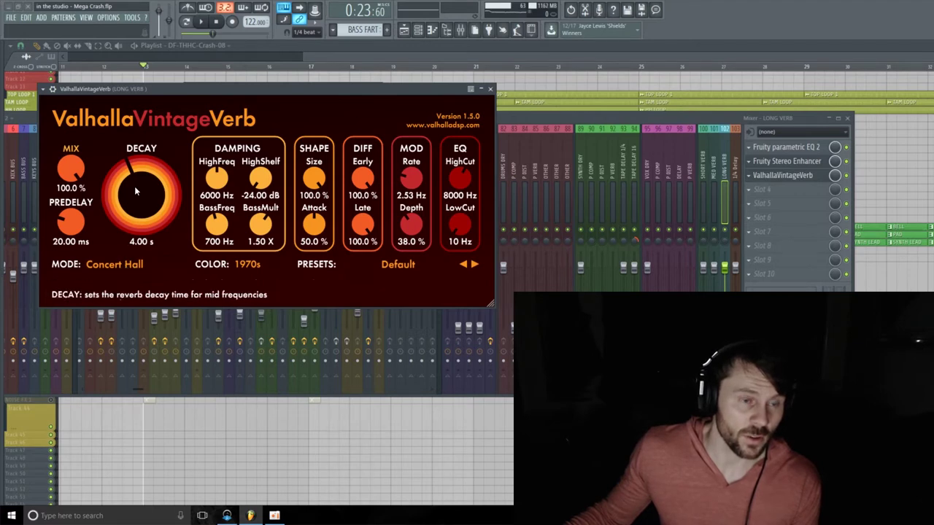
{"action": "left_click_drag", "start_coordinate": [138, 208], "coordinate": [136, 186]}
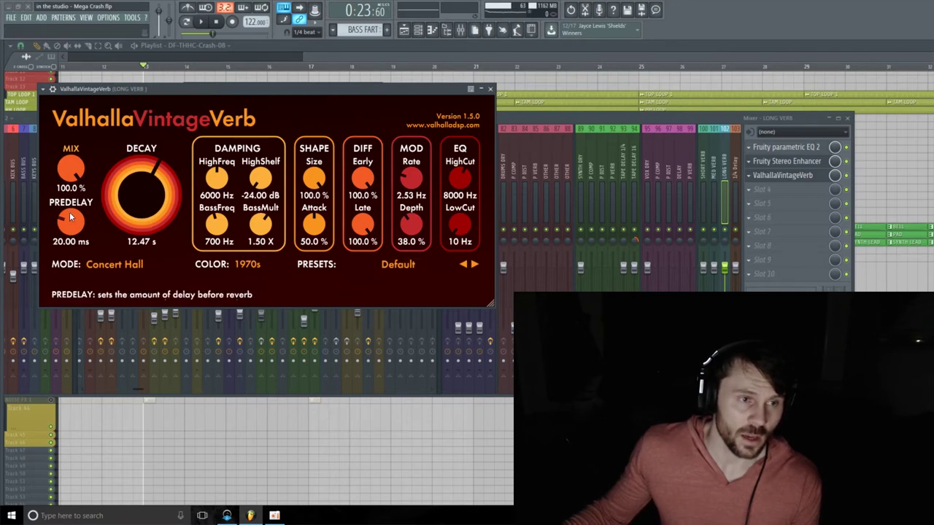
{"action": "left_click_drag", "start_coordinate": [71, 220], "coordinate": [52, 262]}
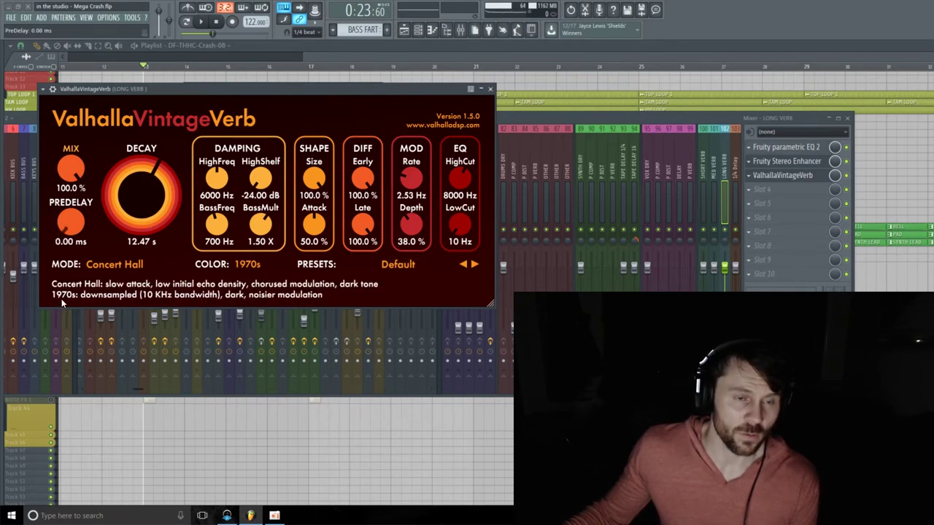
{"action": "left_click_drag", "start_coordinate": [321, 78], "coordinate": [321, 62]}
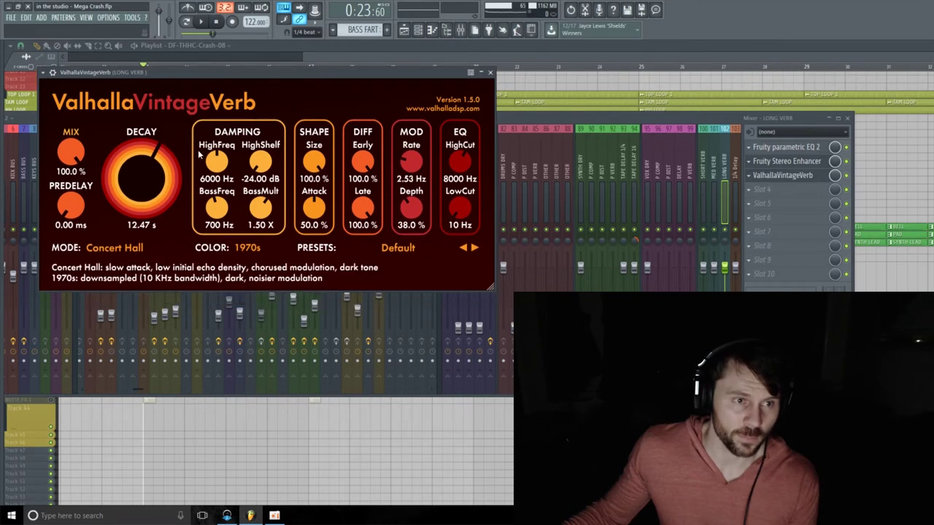
{"action": "left_click_drag", "start_coordinate": [256, 86], "coordinate": [264, 89]}
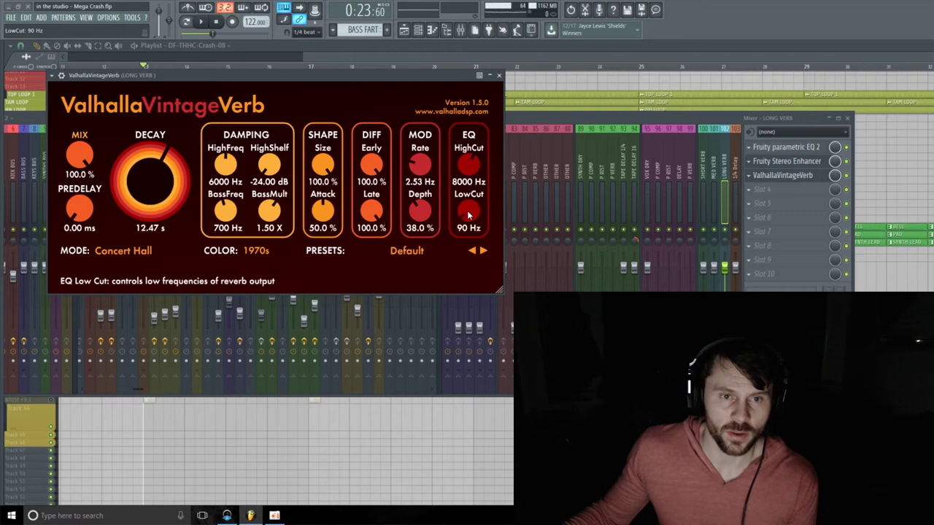
{"action": "scroll", "coordinate": [471, 210], "scroll_direction": "up", "scroll_amount": 5}
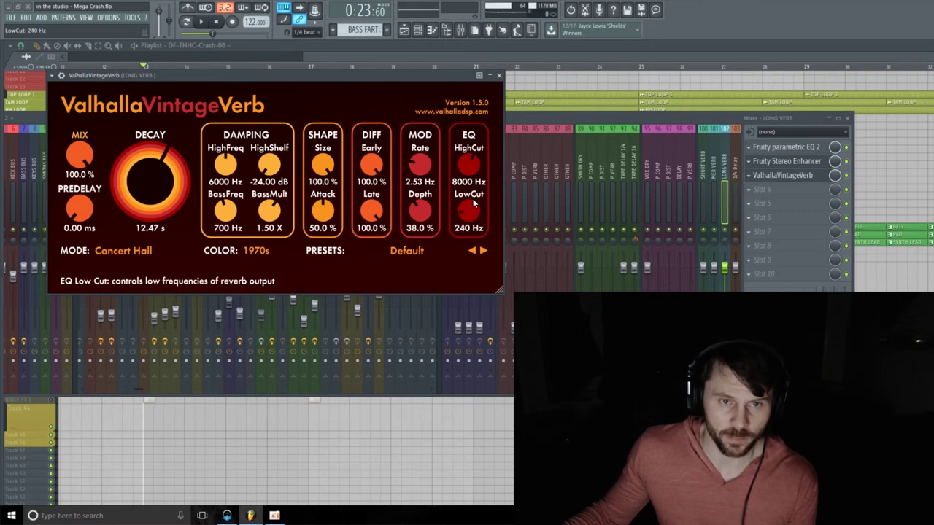
Add Fruity Delay 2 to LONG VERB slot 4 in PPONG feedback mode with adjusted feedback volume
{"action": "left_click", "coordinate": [499, 75]}
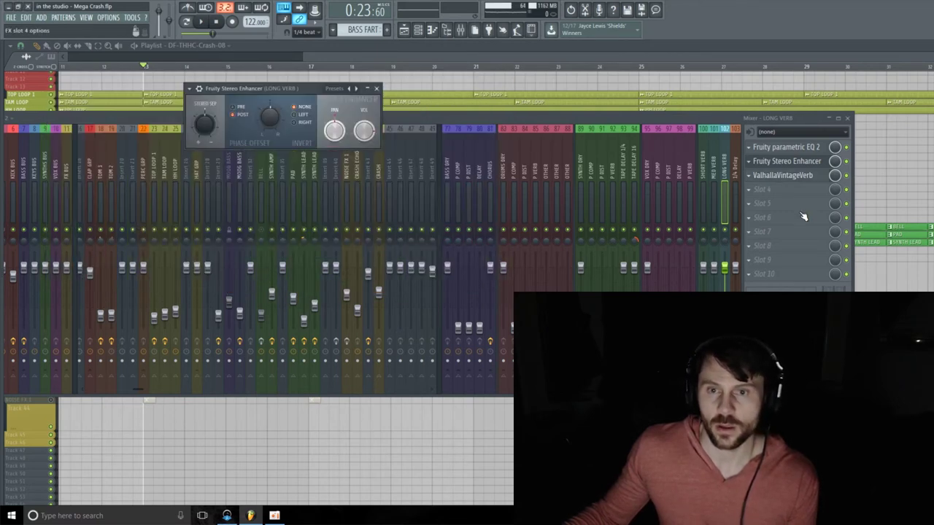
{"action": "left_click", "coordinate": [787, 189]}
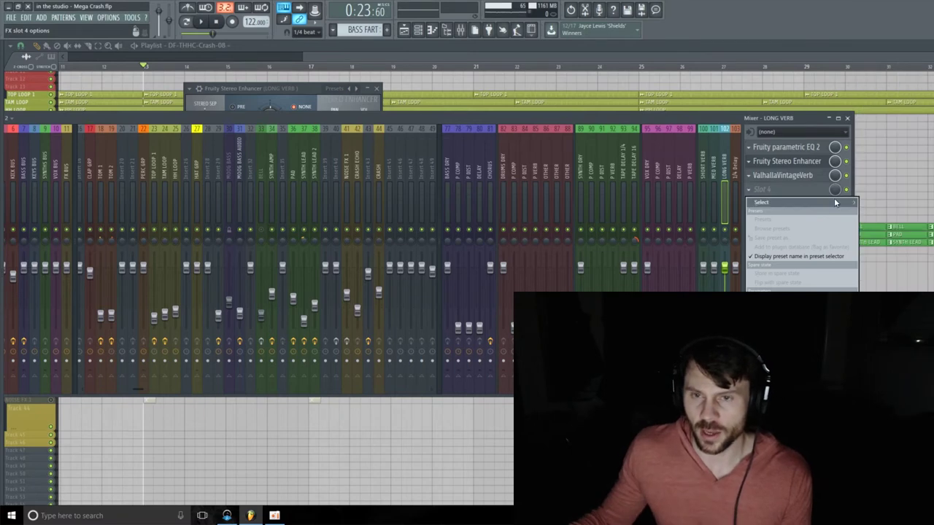
{"action": "mouse_move", "coordinate": [836, 202]}
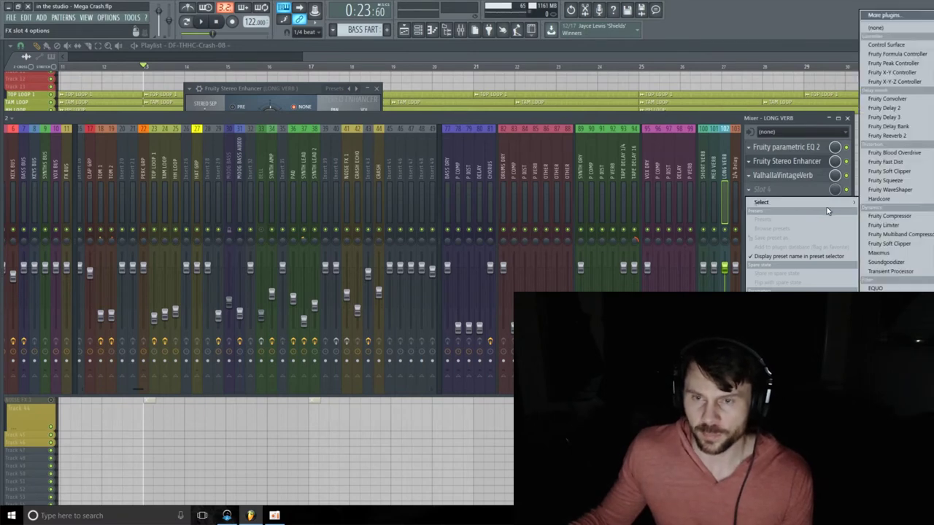
{"action": "left_click", "coordinate": [892, 110]}
{"action": "left_click_drag", "start_coordinate": [316, 140], "coordinate": [315, 178]}
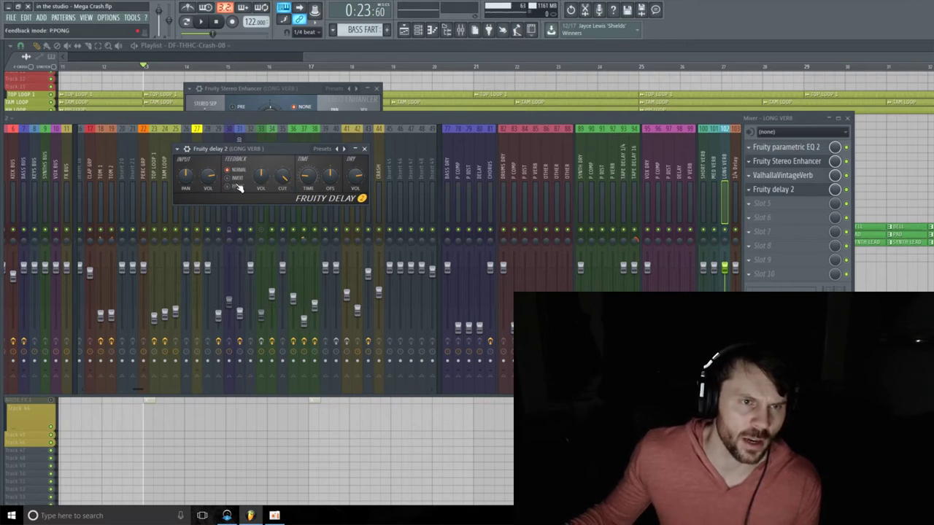
{"action": "left_click_drag", "start_coordinate": [260, 176], "coordinate": [260, 172]}
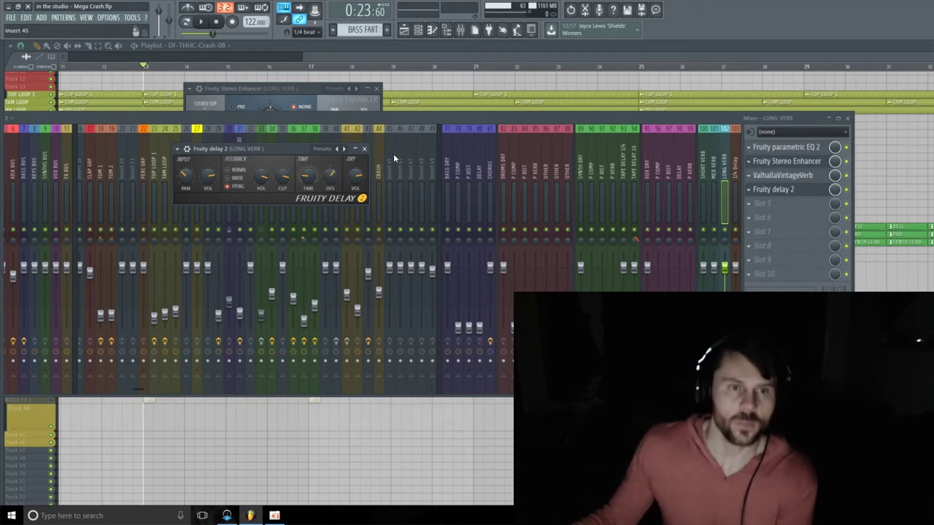
{"action": "left_click_drag", "start_coordinate": [572, 119], "coordinate": [569, 106]}
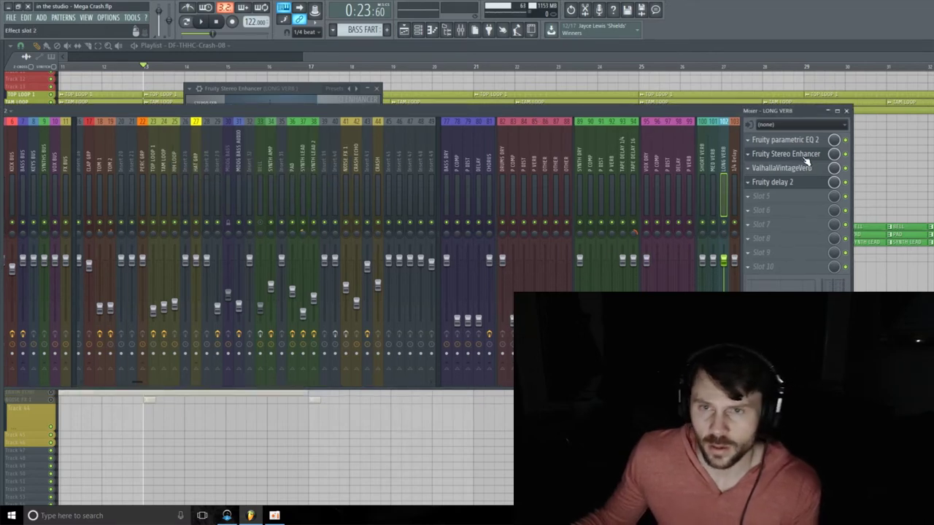
Load UAD Teletronix LA-2A Legacy into LONG VERB slot 5, raising peak reduction to about 89 while listening
{"action": "left_click", "coordinate": [783, 197]}
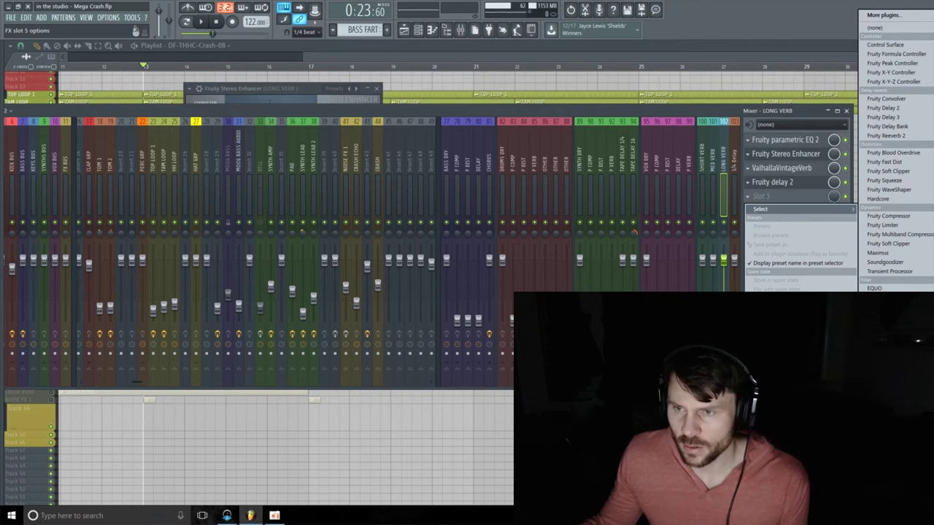
{"action": "left_click", "coordinate": [890, 350]}
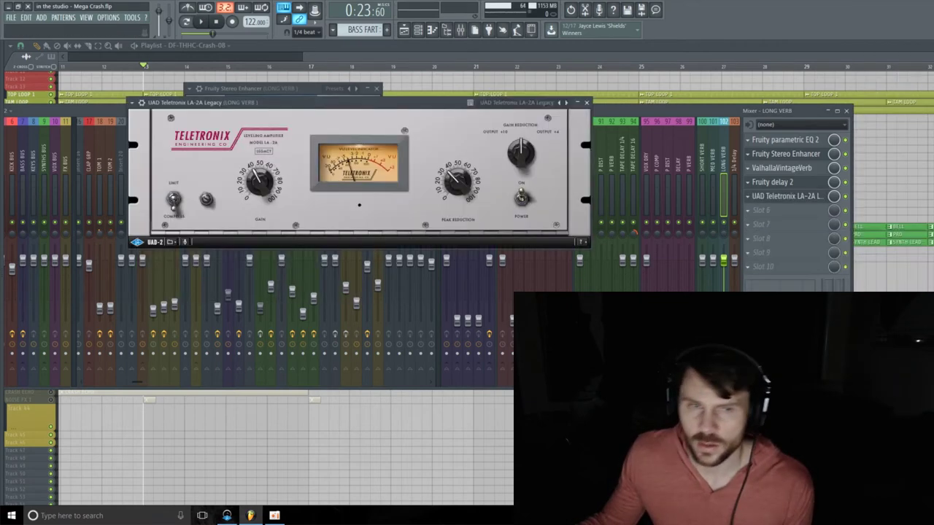
{"action": "left_click_drag", "start_coordinate": [456, 109], "coordinate": [426, 119]}
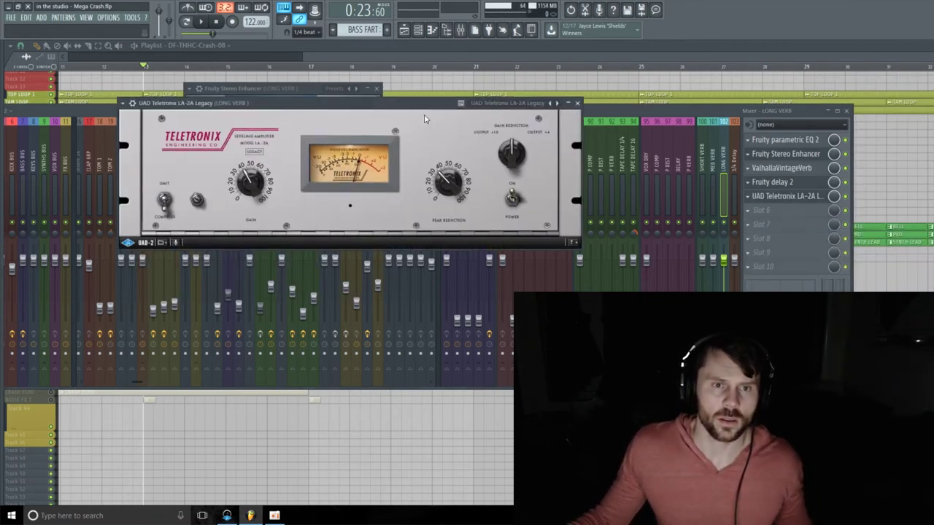
{"action": "key", "text": "space"}
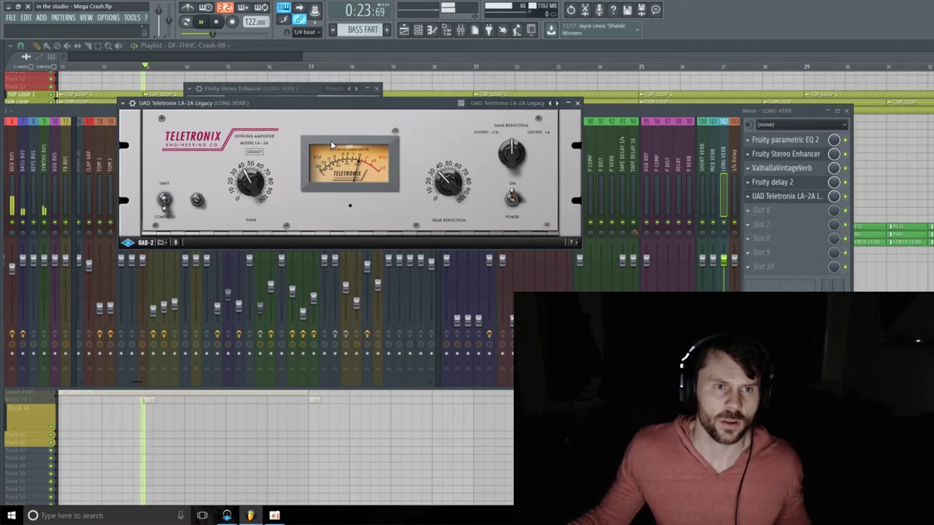
{"action": "left_click_drag", "start_coordinate": [445, 173], "coordinate": [446, 138]}
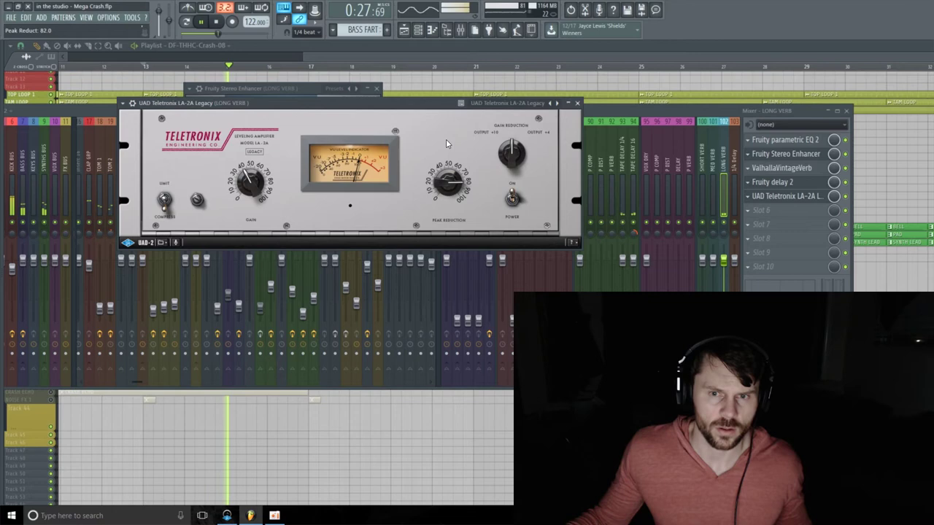
{"action": "left_click_drag", "start_coordinate": [442, 180], "coordinate": [455, 186]}
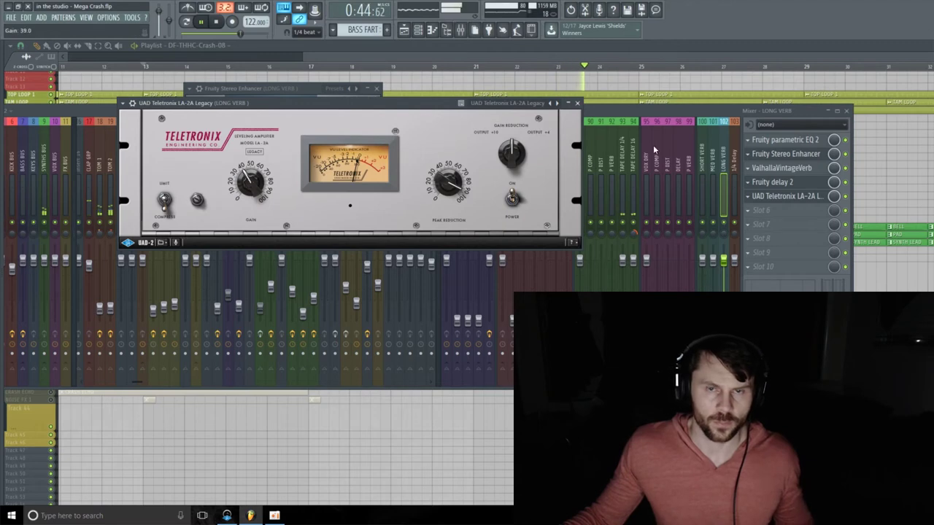
{"action": "key", "text": "space"}
{"action": "left_click", "coordinate": [661, 112]}
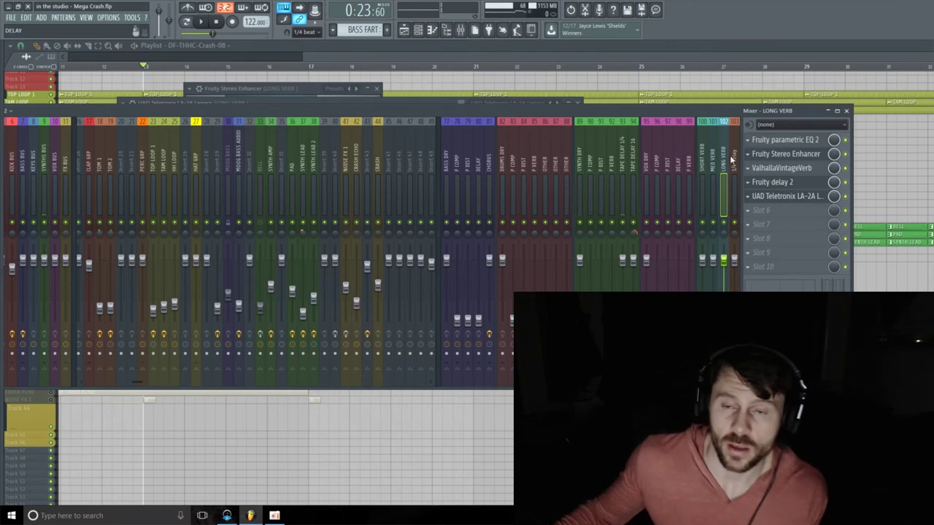
Add PanCake2 to LONG VERB slot 6 with LFO rate 4 Bars and mix at 30%
{"action": "left_click", "coordinate": [779, 211]}
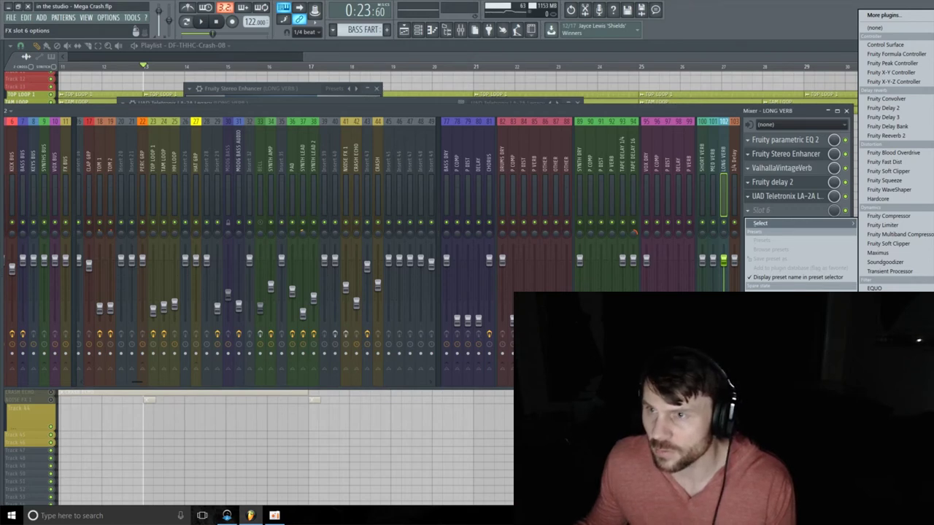
{"action": "left_click", "coordinate": [887, 350]}
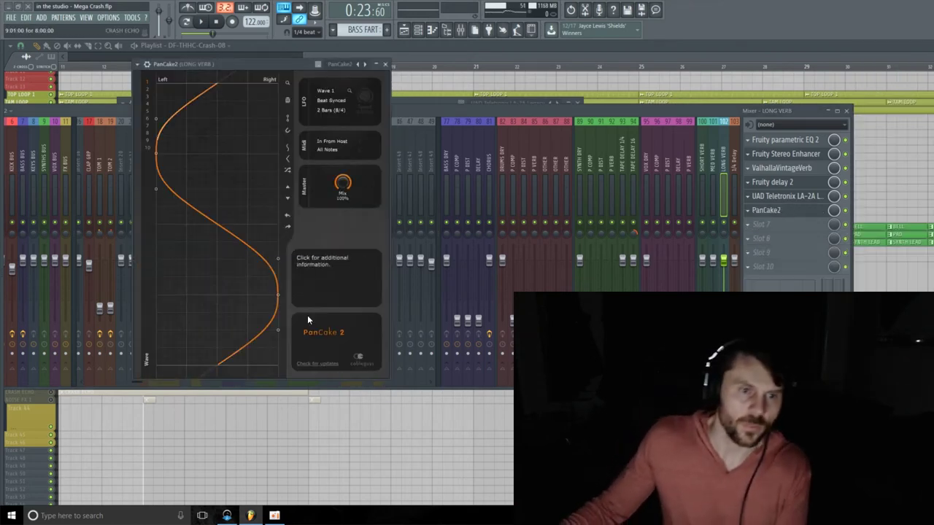
{"action": "left_click", "coordinate": [343, 109]}
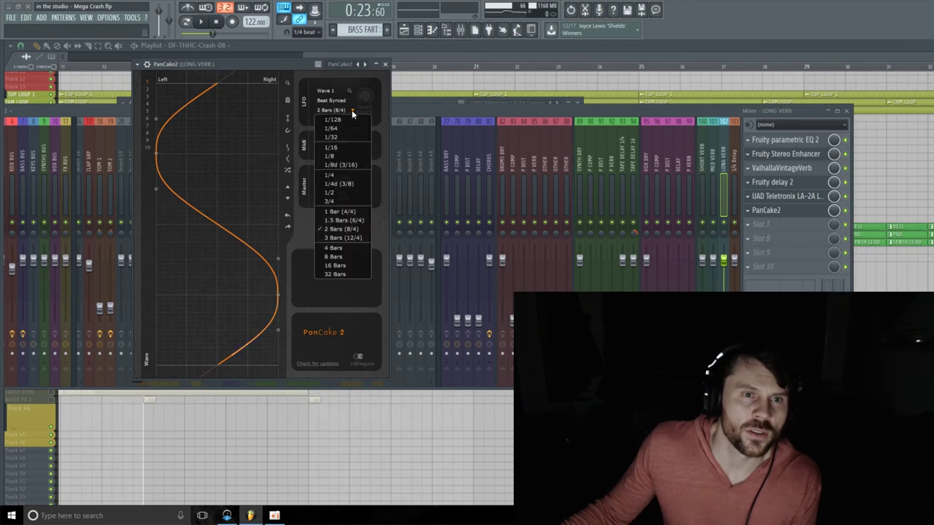
{"action": "left_click", "coordinate": [351, 248]}
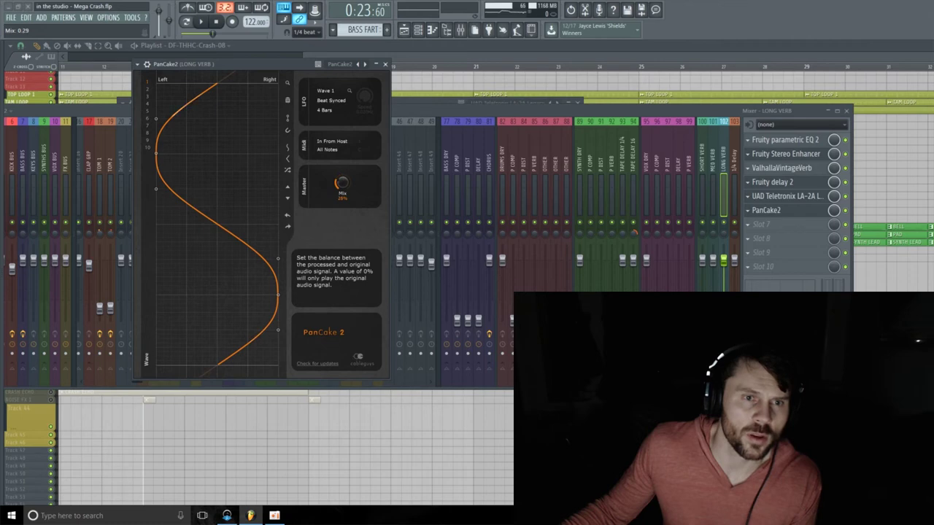
{"action": "left_click_drag", "start_coordinate": [341, 184], "coordinate": [374, 145]}
Close PanCake2, start playback and select insert 44 CRASH in the mixer
{"action": "left_click", "coordinate": [386, 65]}
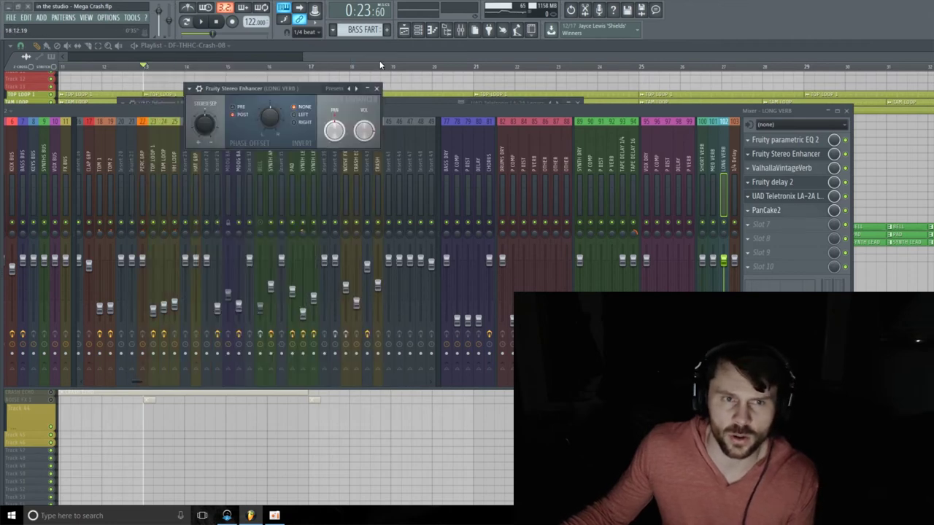
{"action": "left_click", "coordinate": [504, 112]}
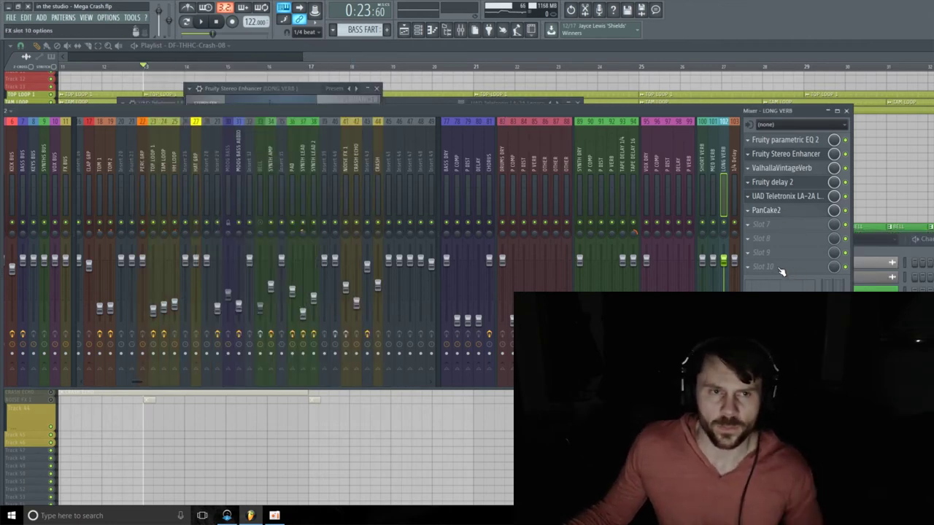
{"action": "key", "text": "space"}
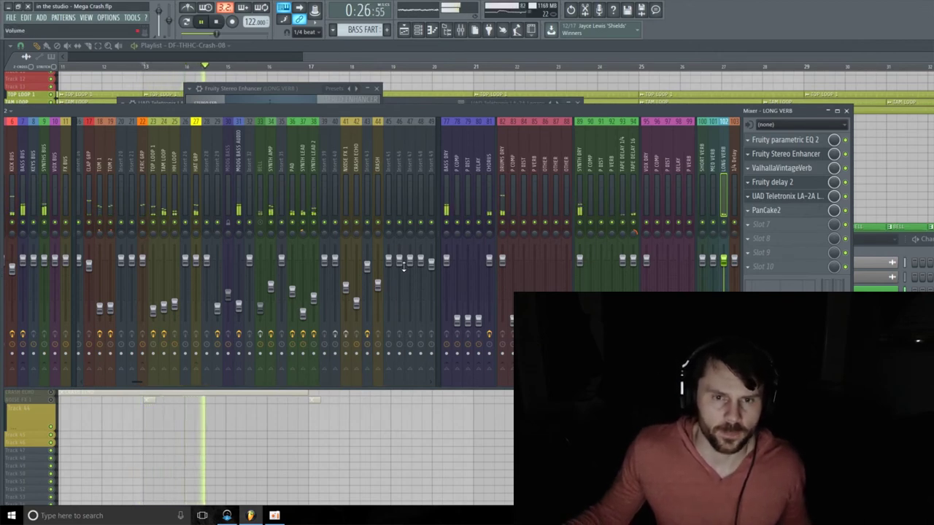
{"action": "left_click", "coordinate": [378, 165]}
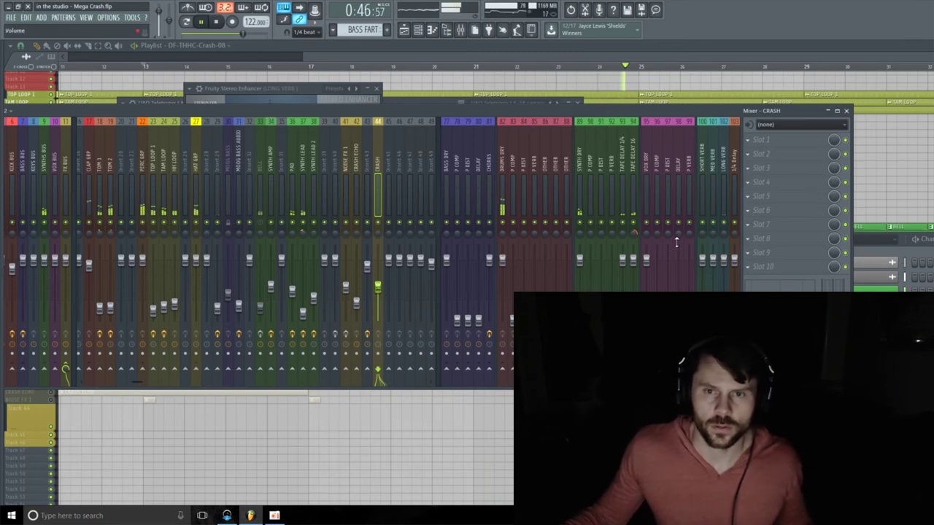
Pull the CRASH fader down from 35% to 33% while the song plays, then stop
{"action": "key", "text": "space"}
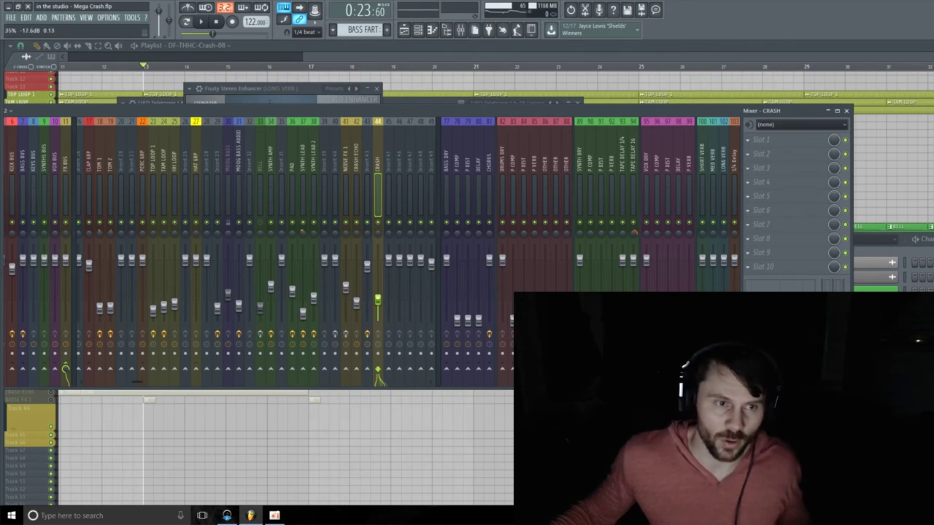
{"action": "key", "text": "space"}
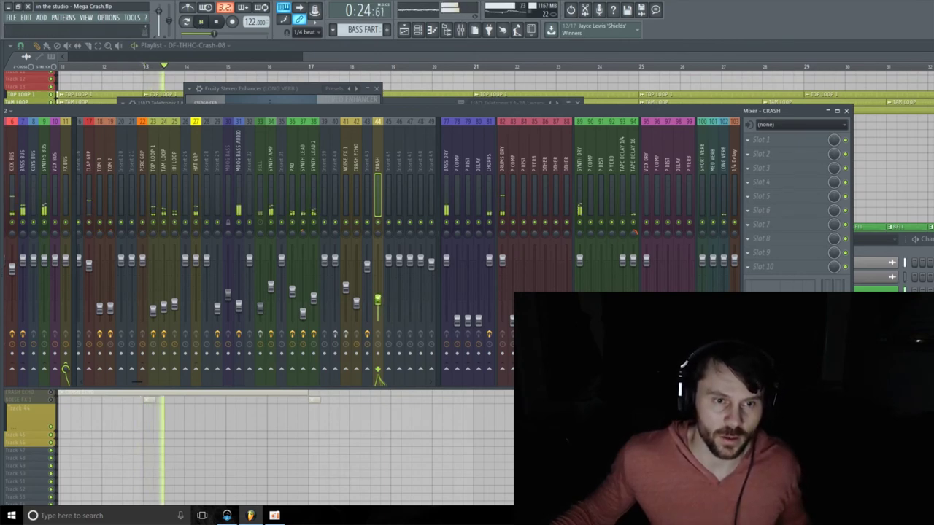
{"action": "scroll", "coordinate": [382, 304], "scroll_direction": "down", "scroll_amount": 1}
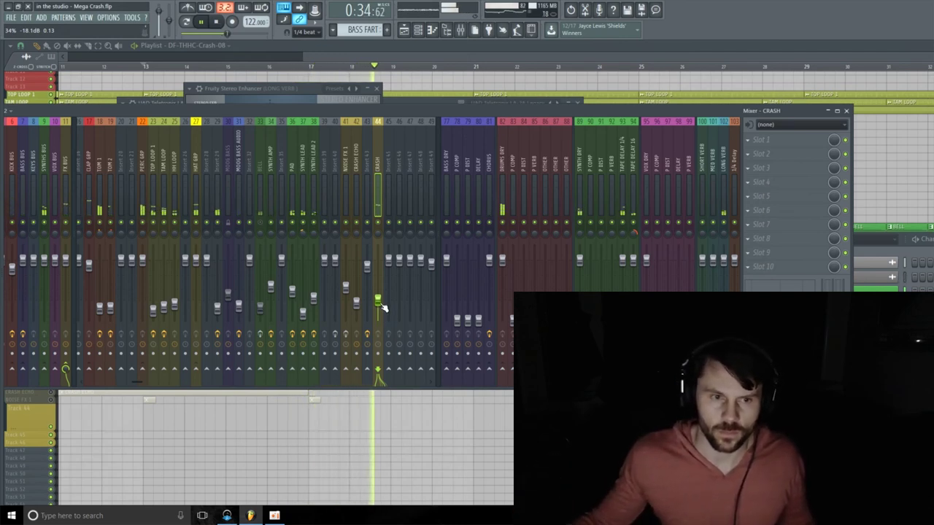
{"action": "scroll", "coordinate": [382, 307], "scroll_direction": "down", "scroll_amount": 1}
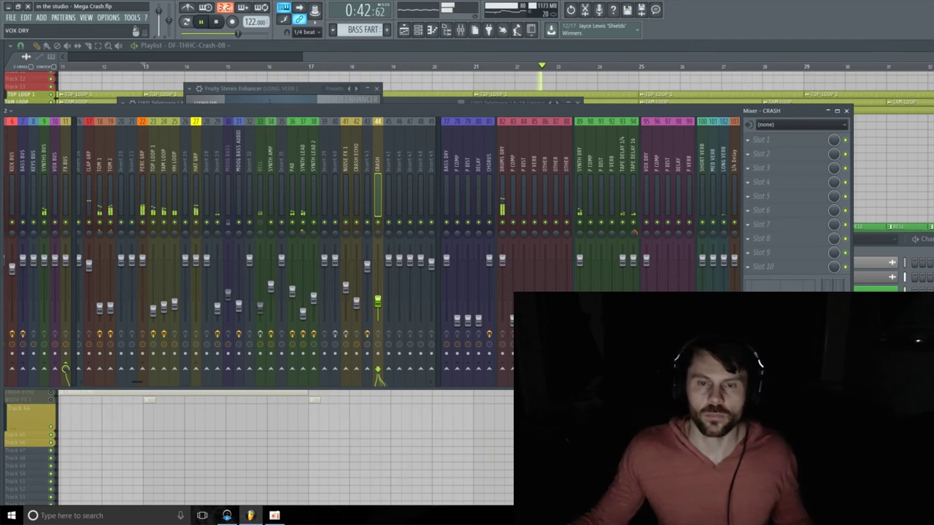
{"action": "key", "text": "space"}
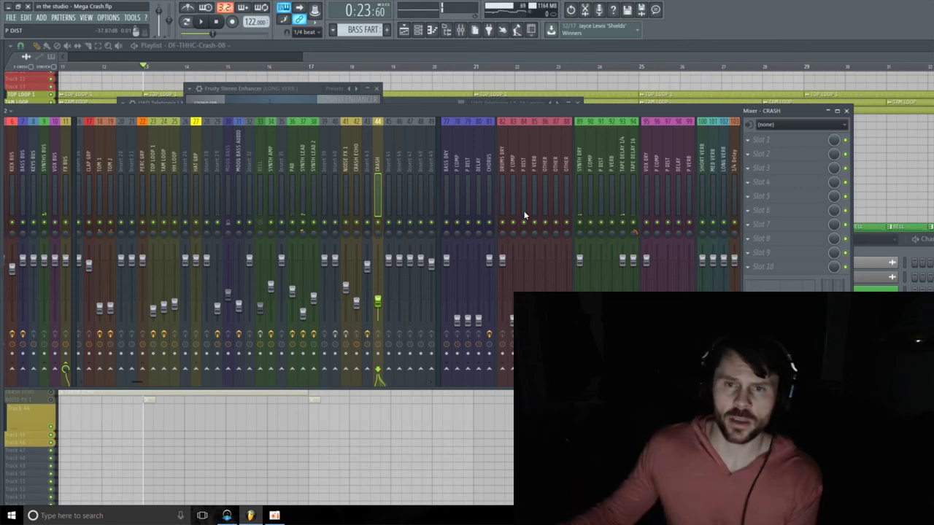
Select the LONG VERB track and load Kickstart into its last empty effect slot
{"action": "left_click", "coordinate": [723, 169]}
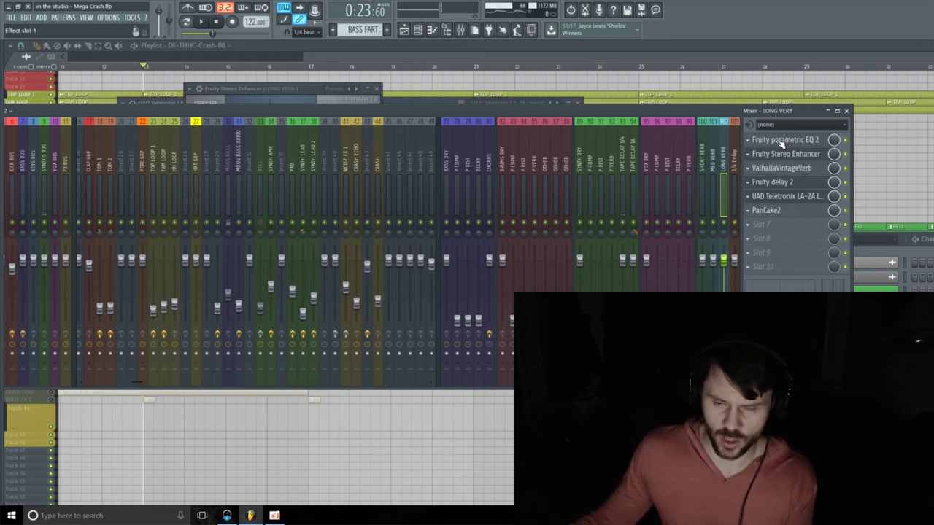
{"action": "left_click", "coordinate": [779, 267]}
{"action": "mouse_move", "coordinate": [774, 279]}
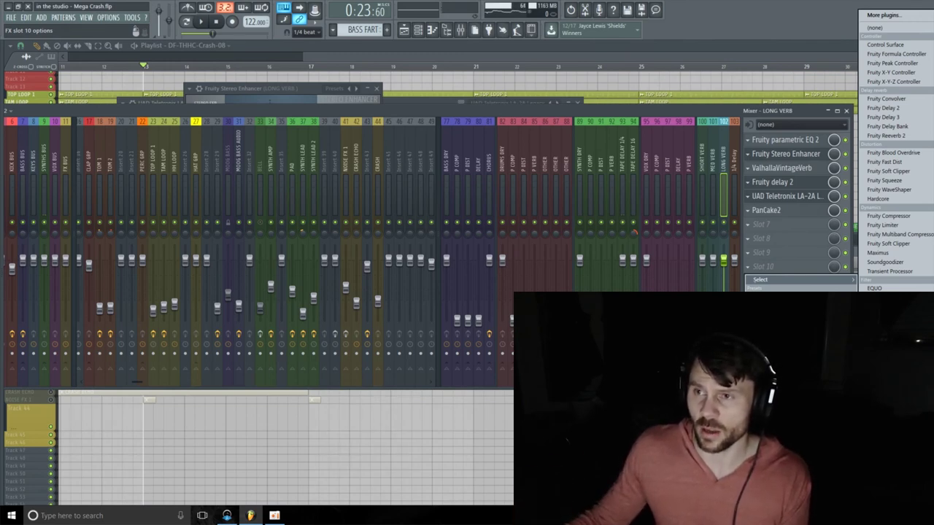
{"action": "left_click", "coordinate": [887, 343]}
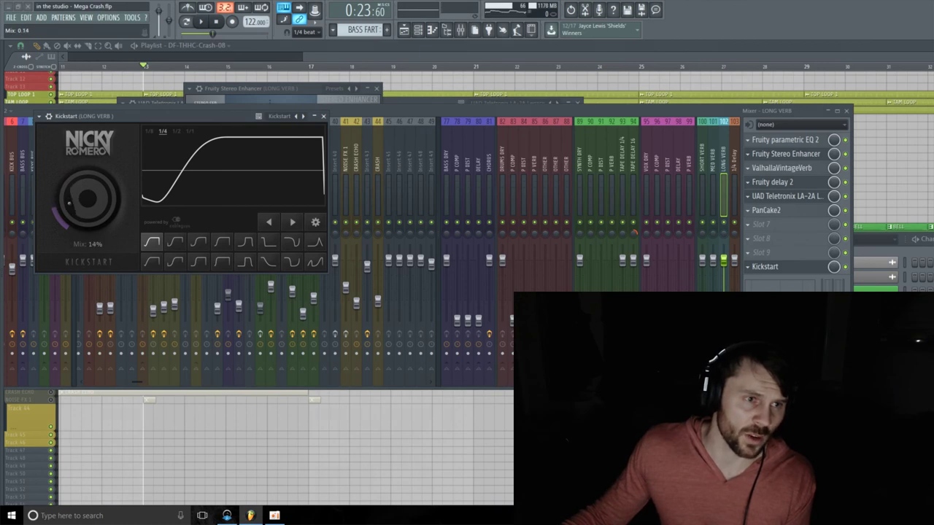
Close Kickstart, select the CRASH mixer track and nudge its fader to about 33%
{"action": "left_click", "coordinate": [324, 117]}
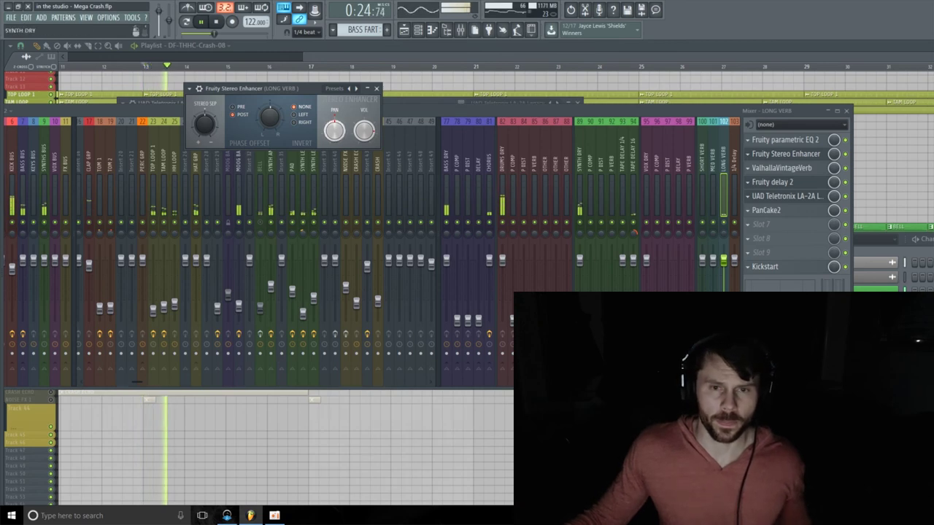
{"action": "left_click", "coordinate": [378, 158]}
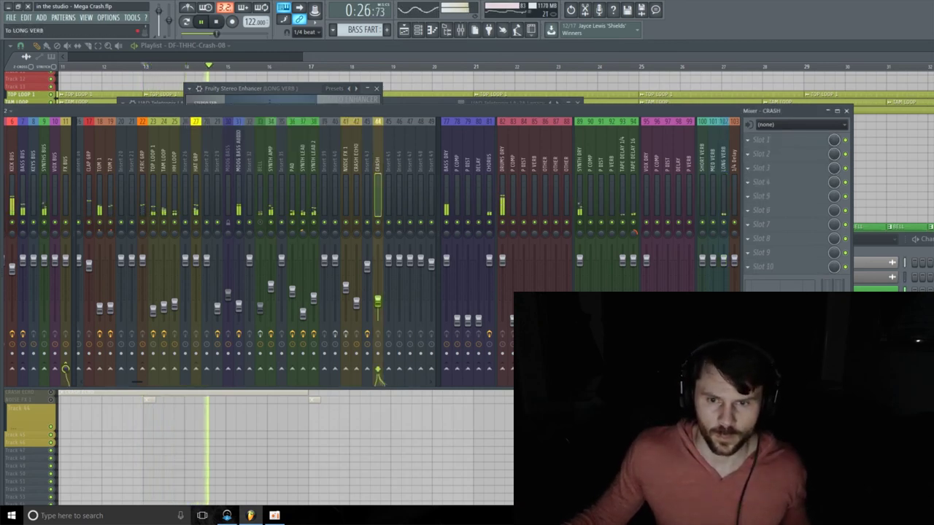
{"action": "left_click_drag", "start_coordinate": [370, 301], "coordinate": [377, 299]}
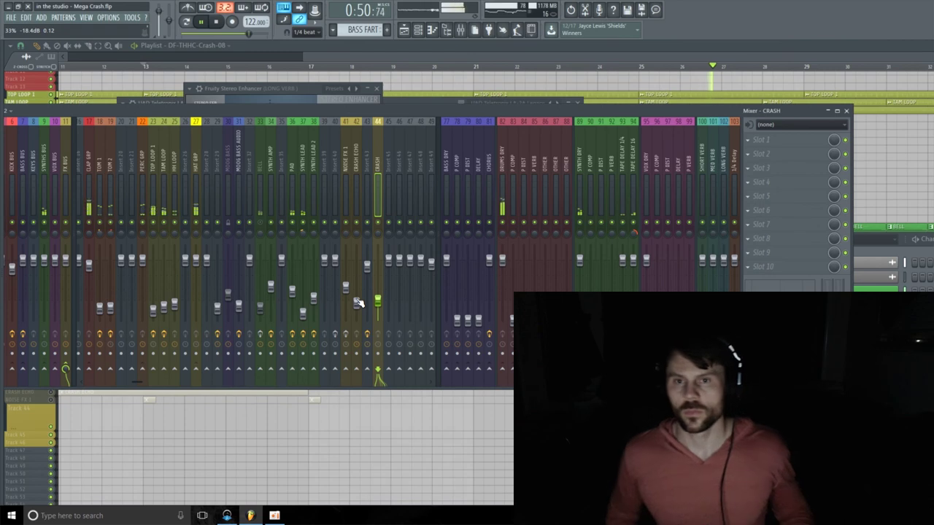
Stop playback, leaving the playhead at bar 13 and CRASH at 33%
{"action": "key", "text": "space"}
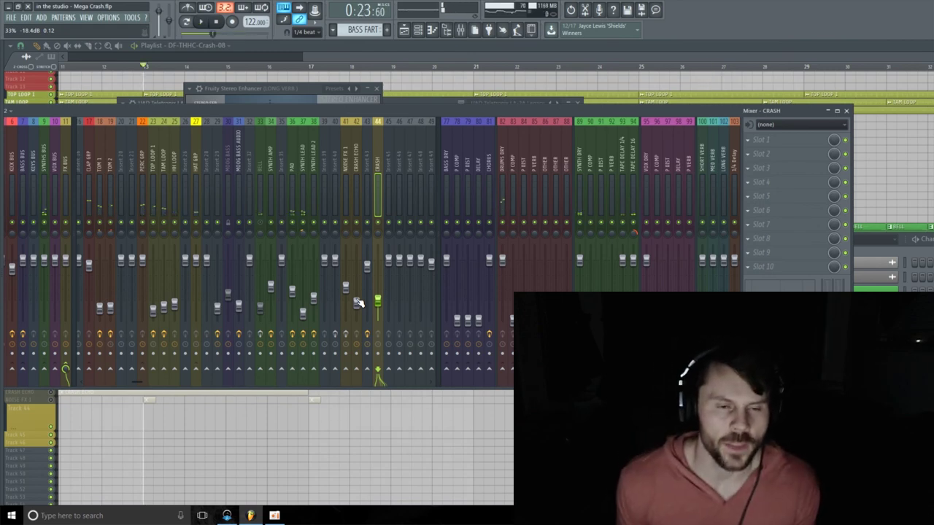